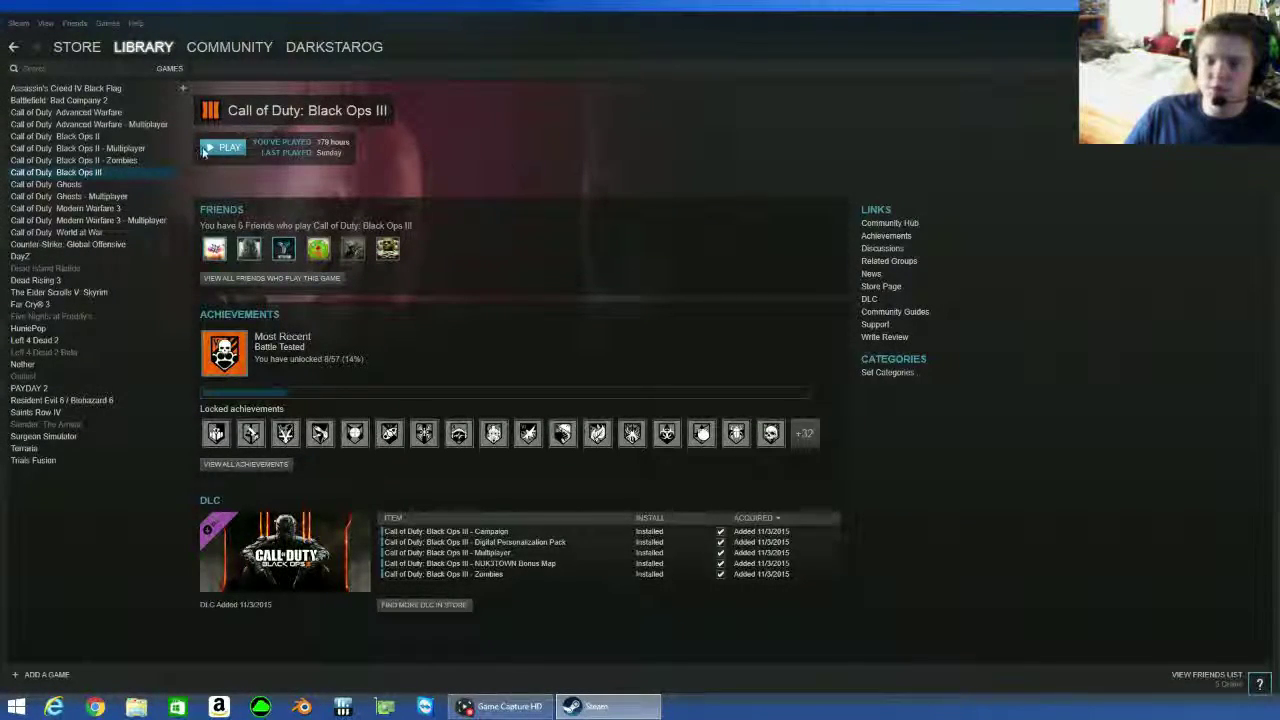
Open the properties of Call of Duty: Black Ops III and review the -cpuCount and -exThreads parameters in its launch options.
{"action": "mouse_move", "coordinate": [143, 58]}
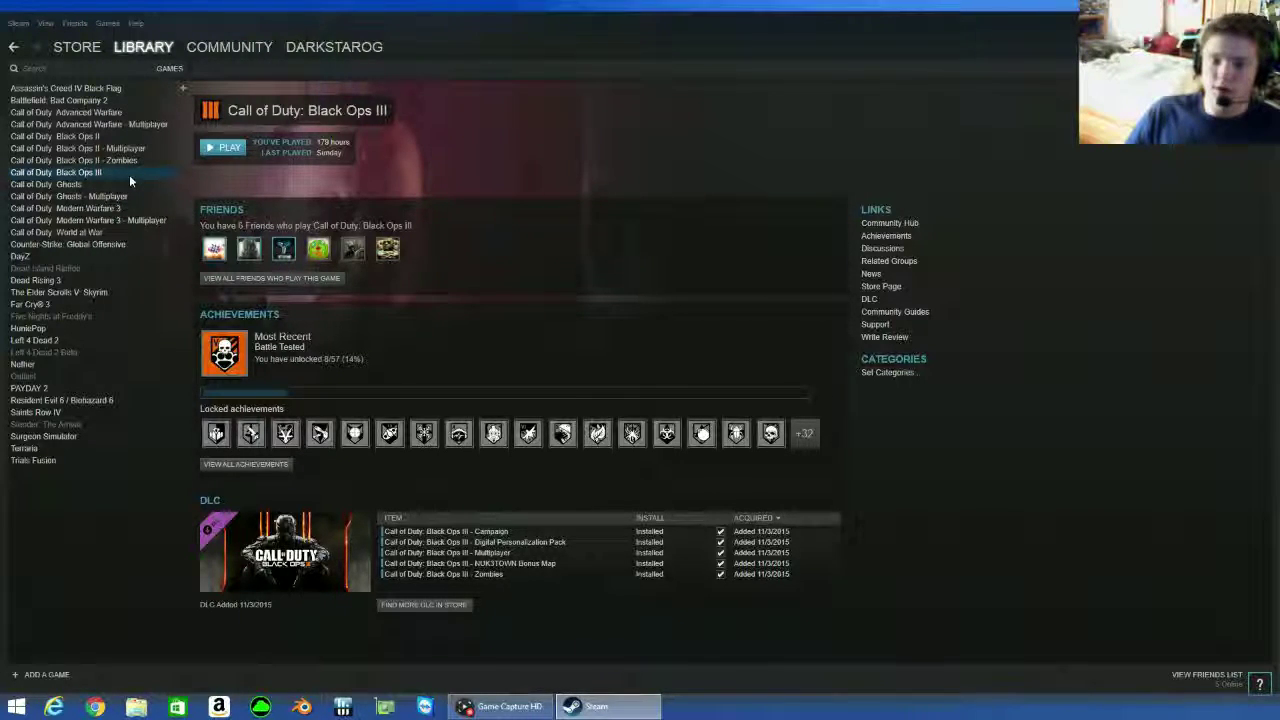
{"action": "right_click", "coordinate": [129, 179]}
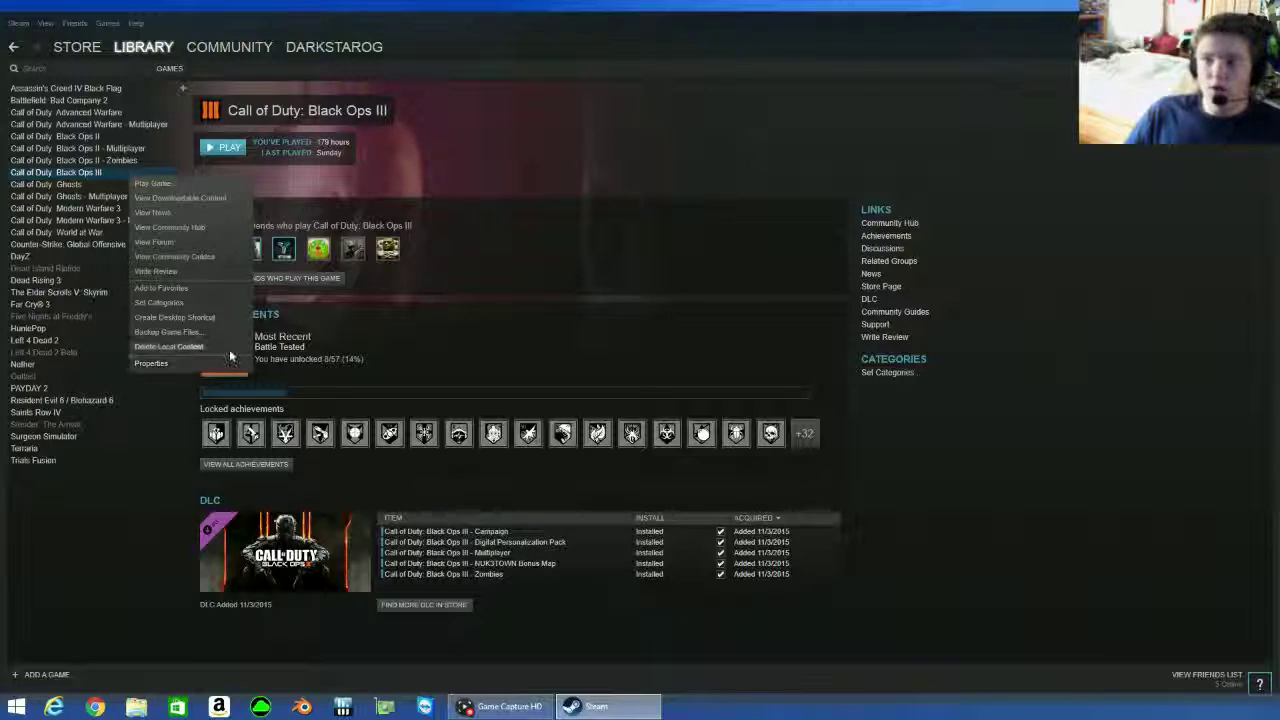
{"action": "left_click", "coordinate": [152, 363]}
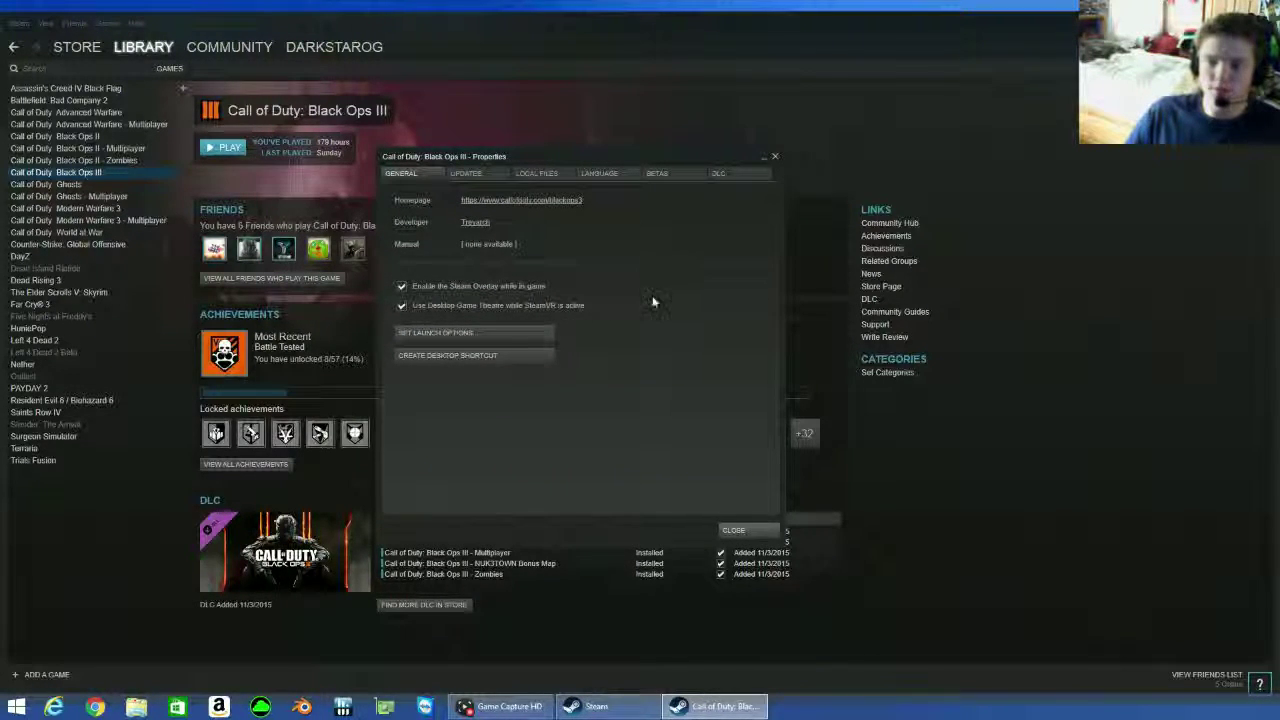
{"action": "left_click", "coordinate": [529, 336]}
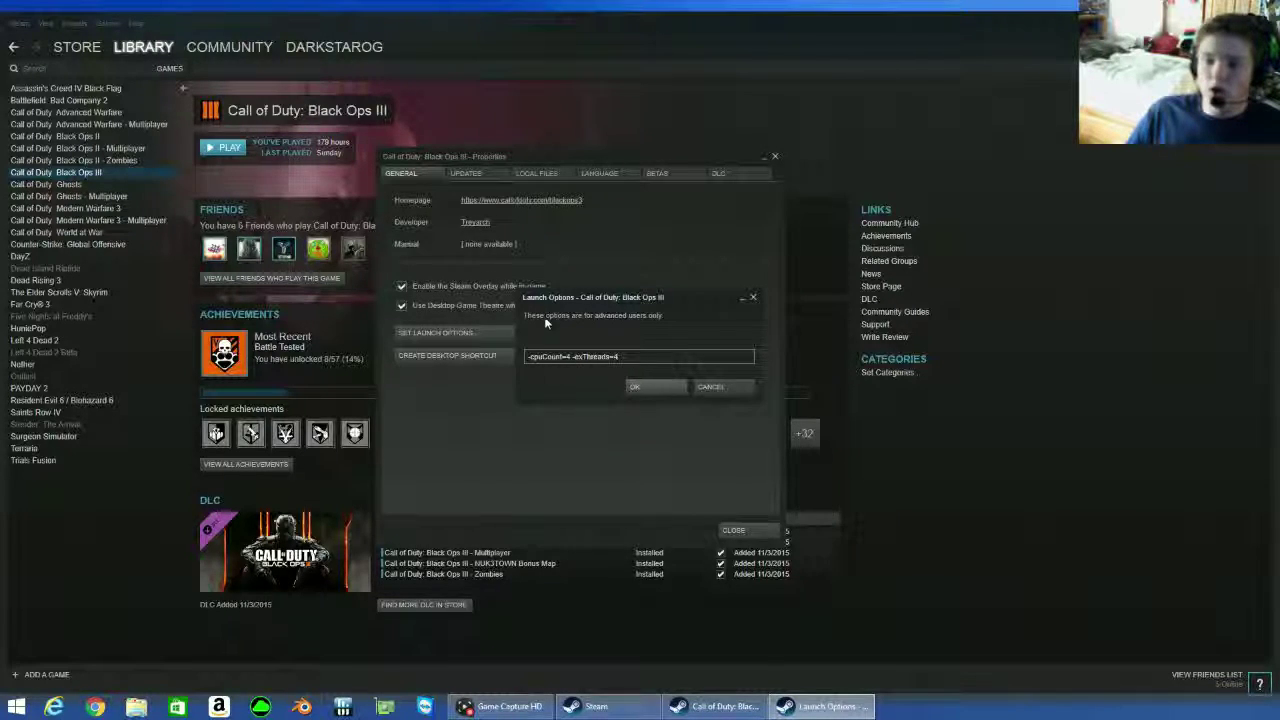
{"action": "left_click", "coordinate": [568, 357]}
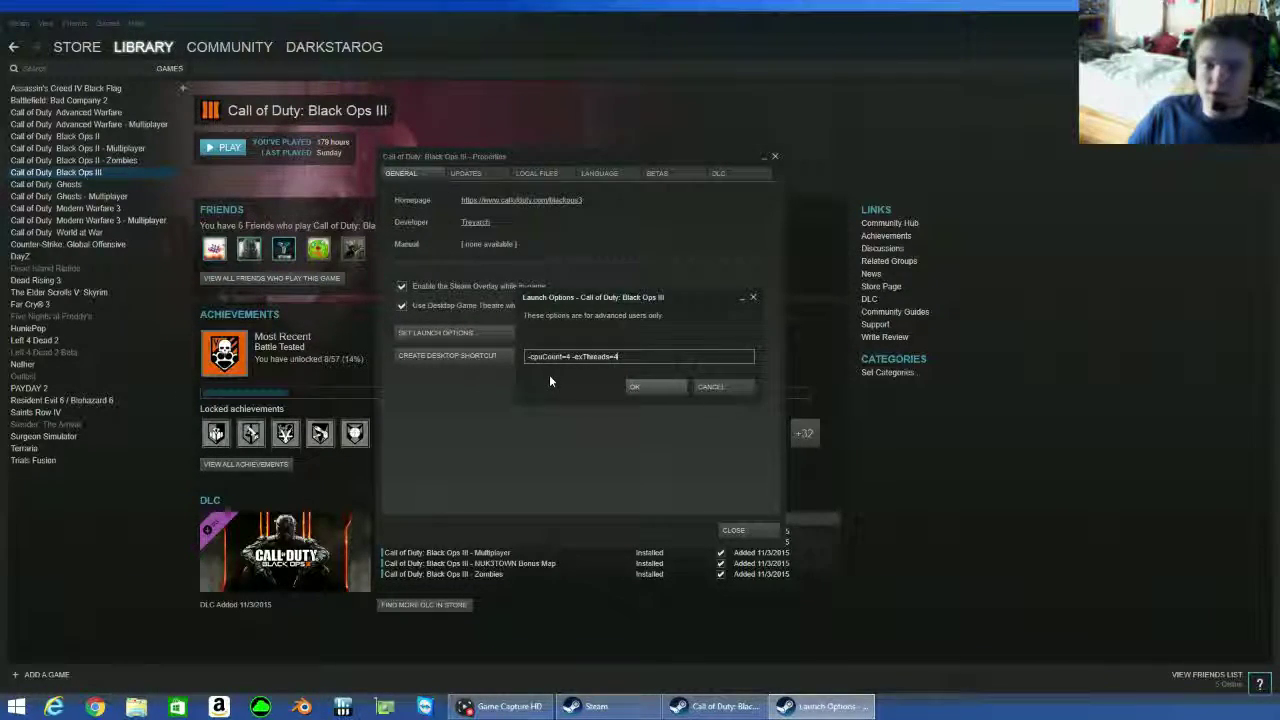
{"action": "key", "text": "Return"}
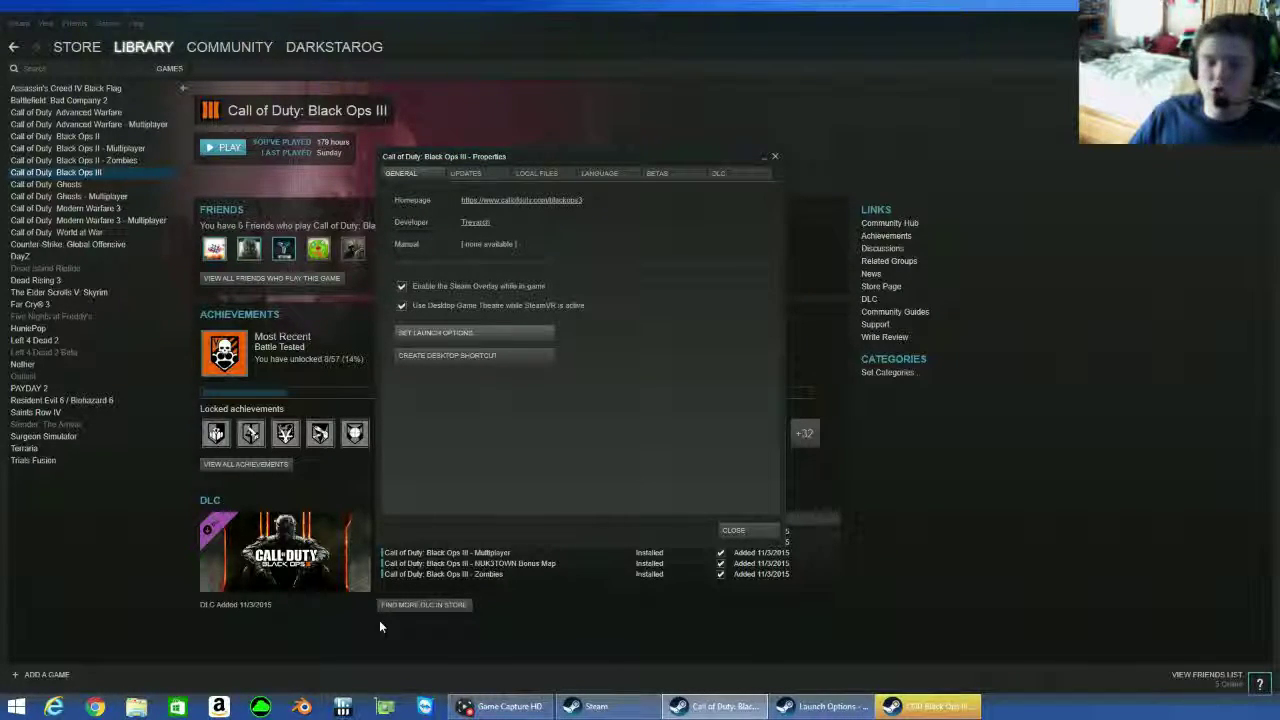
Check the Black Ops III launch options again, and close its properties and launch options dialogs without making changes.
{"action": "left_click", "coordinate": [485, 338]}
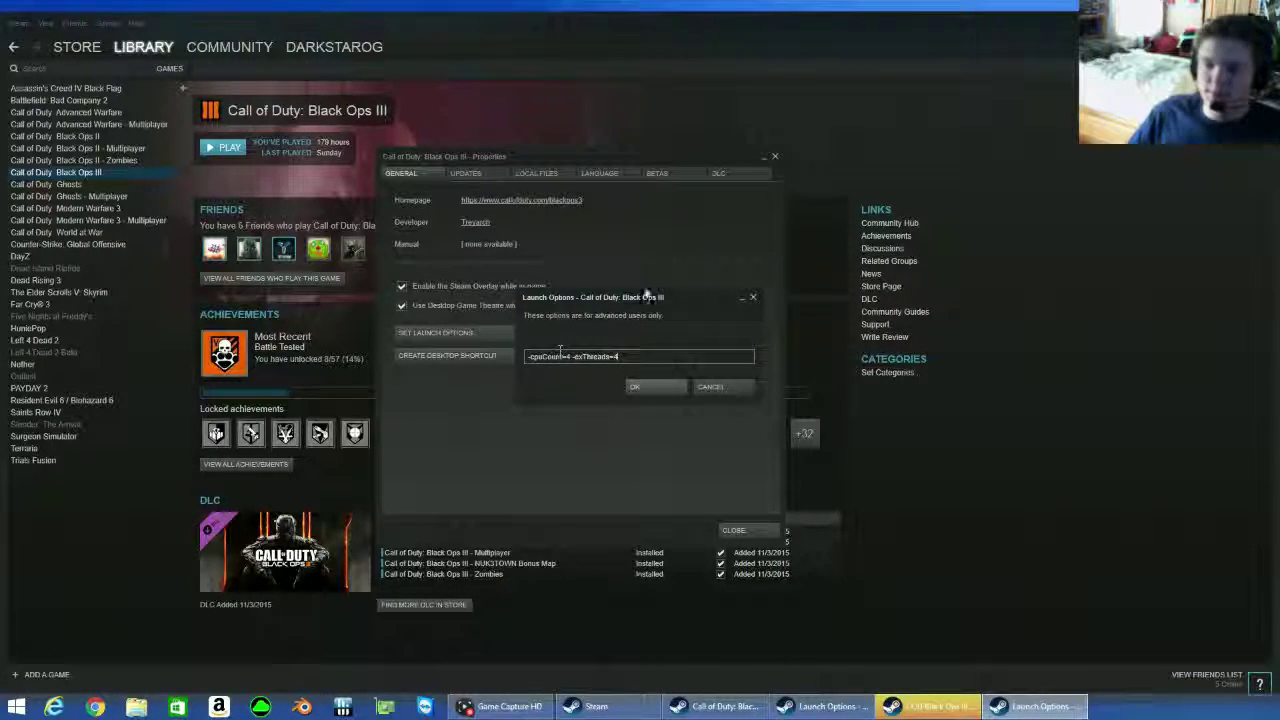
{"action": "left_click", "coordinate": [754, 297]}
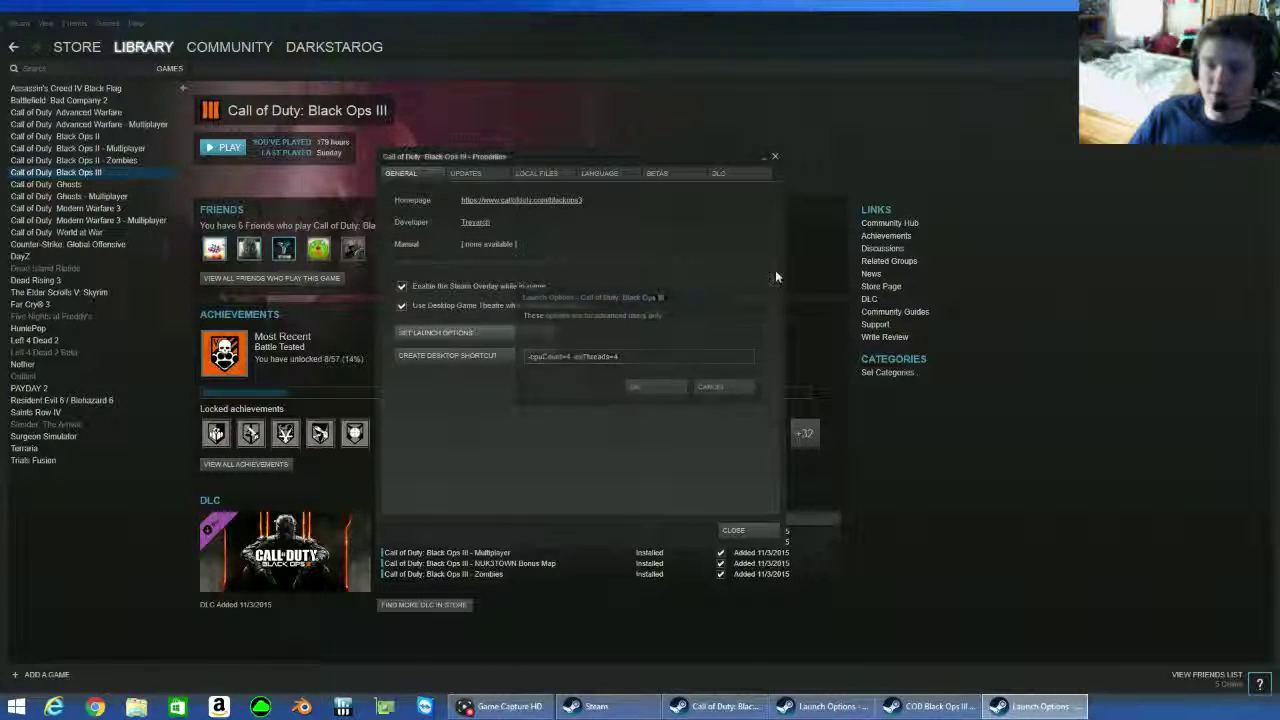
{"action": "left_click", "coordinate": [773, 157]}
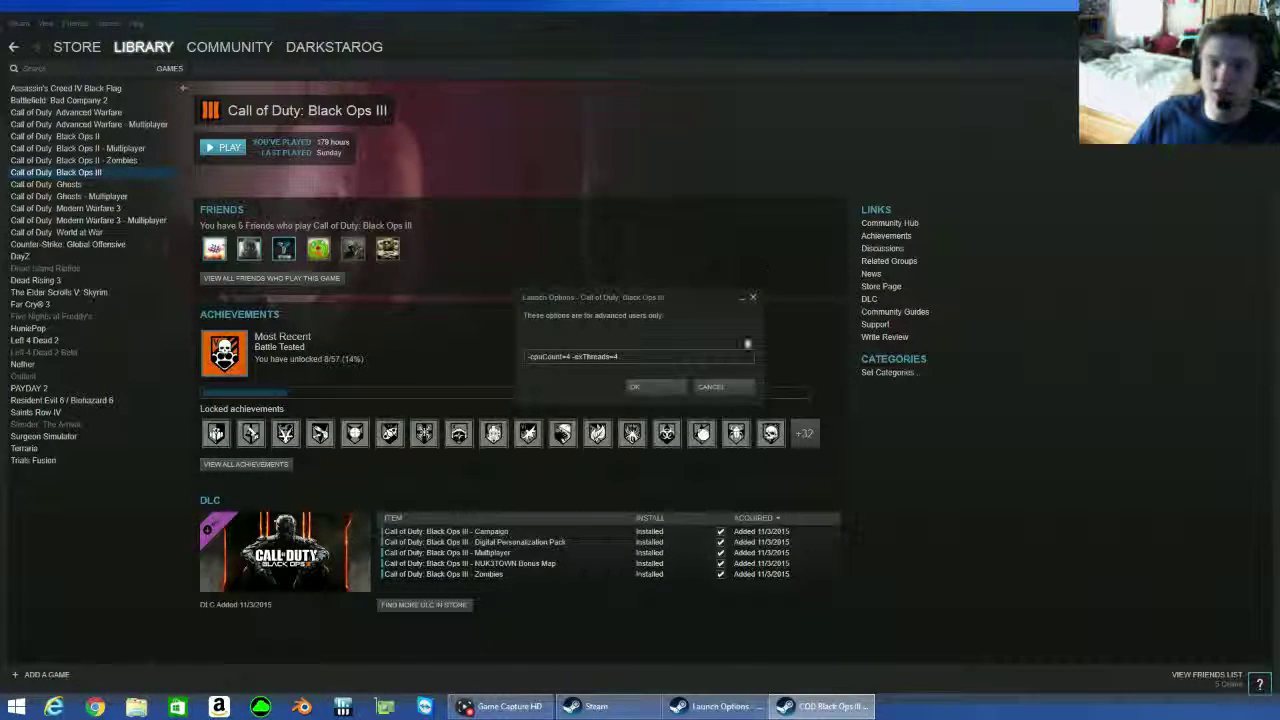
{"action": "left_click", "coordinate": [708, 387]}
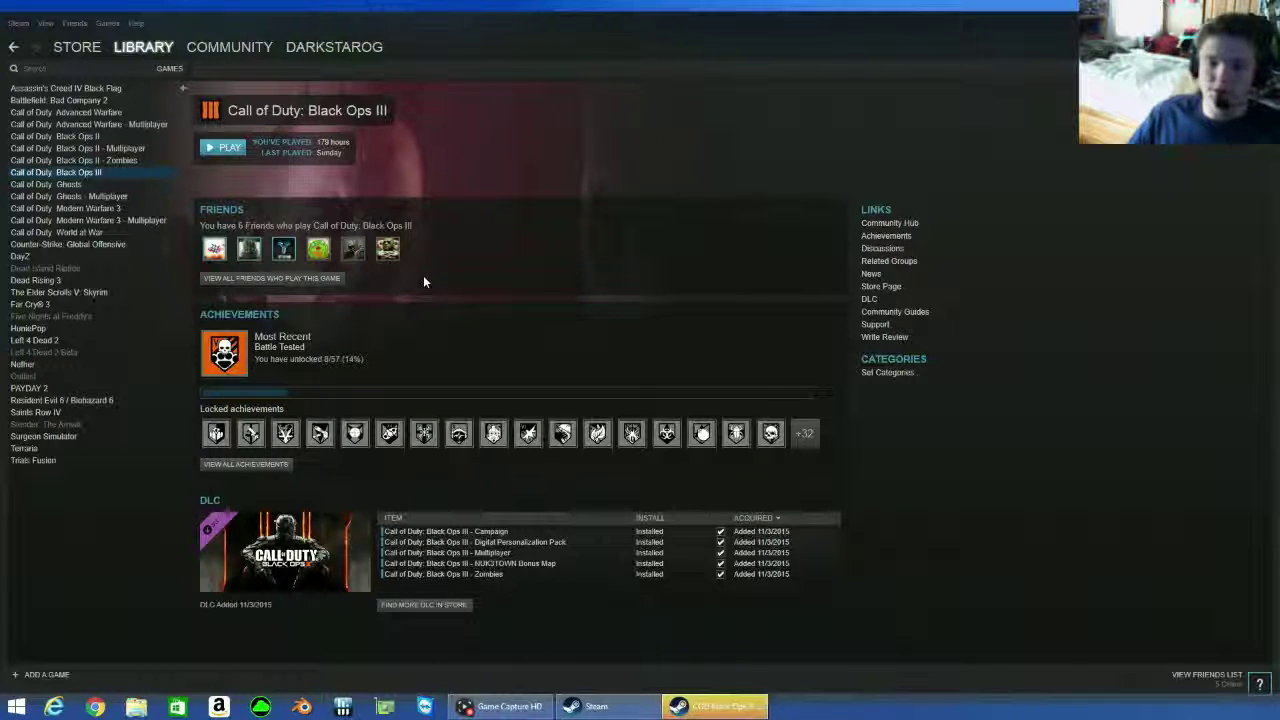
Open the launch options of DayZ from its game properties.
{"action": "left_click", "coordinate": [73, 255]}
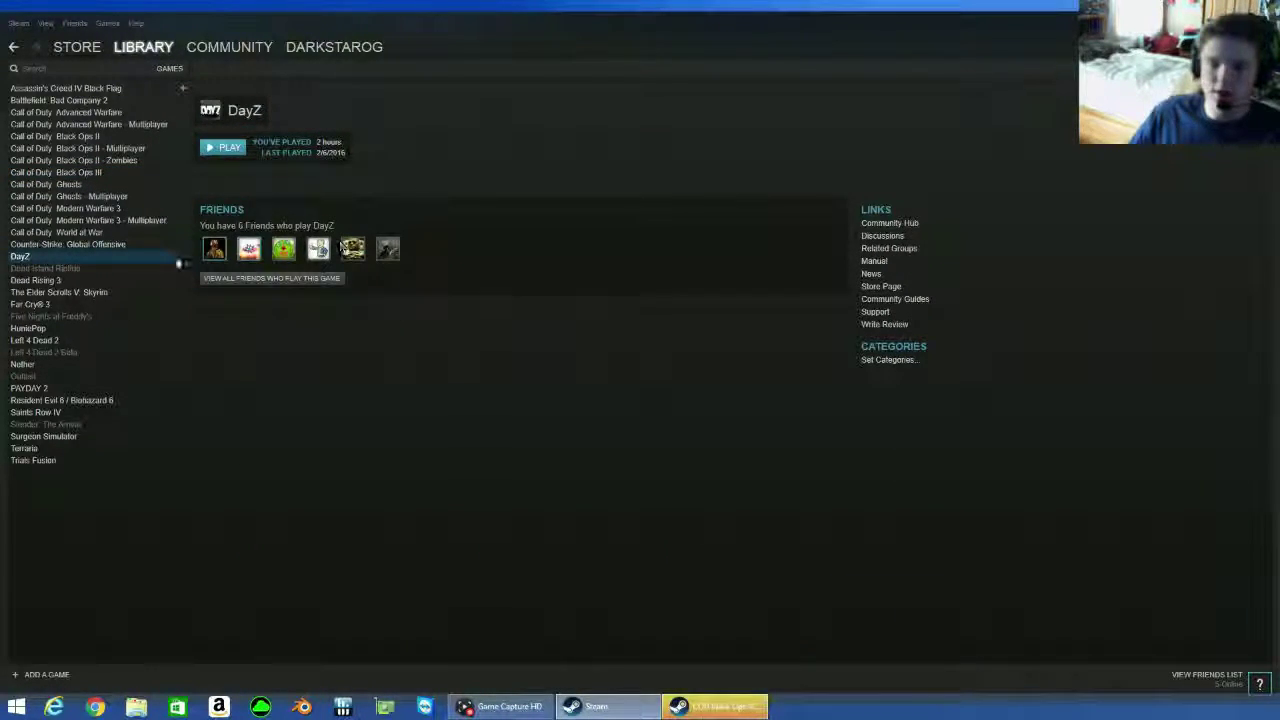
{"action": "right_click", "coordinate": [160, 256]}
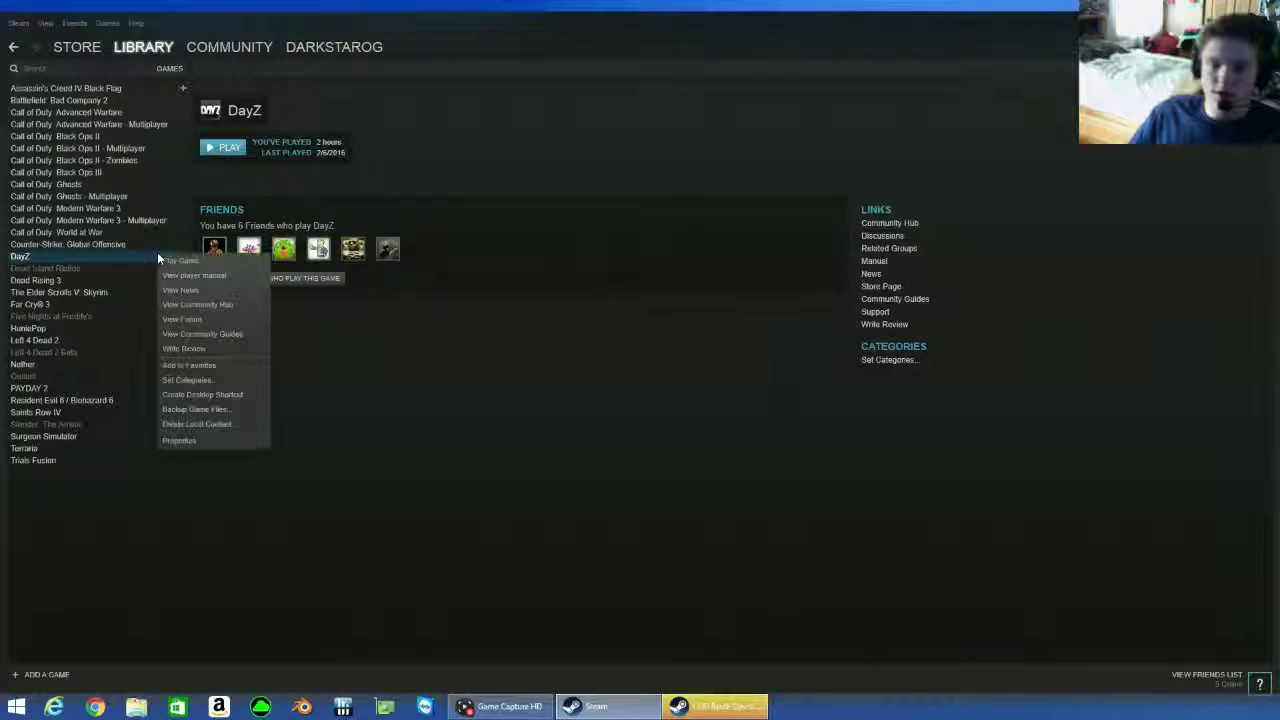
{"action": "left_click", "coordinate": [180, 441]}
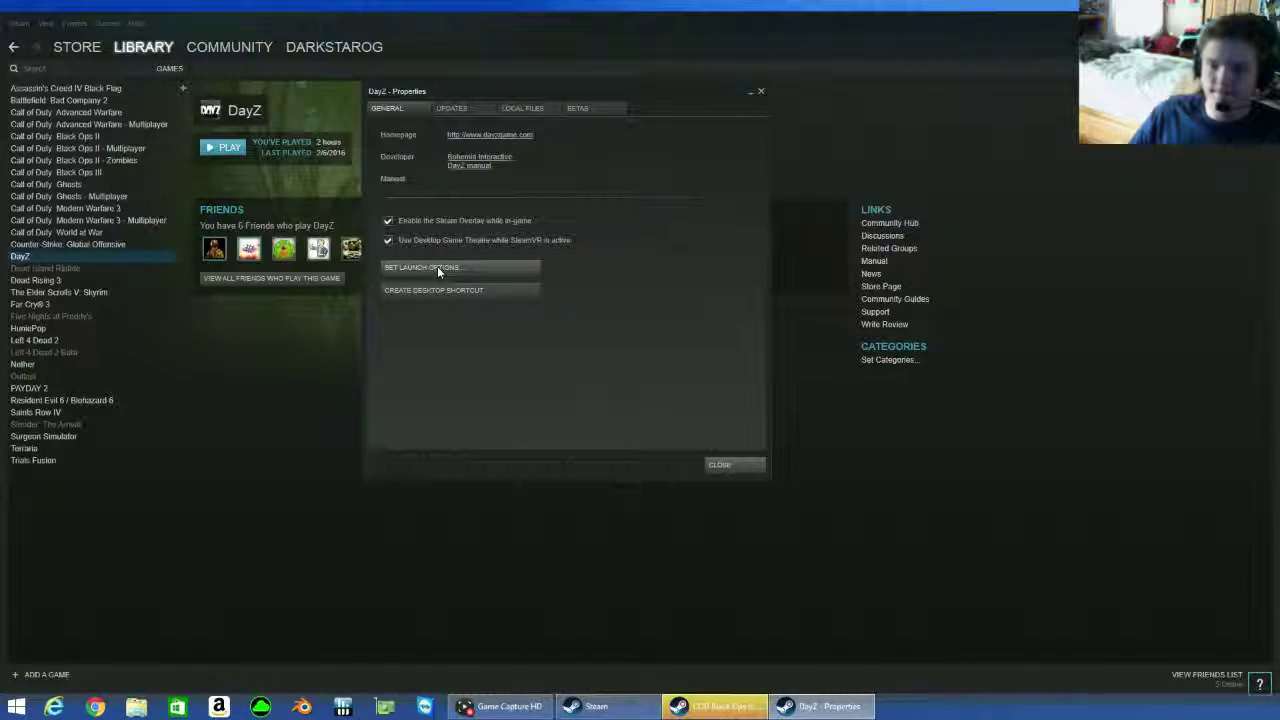
{"action": "left_click", "coordinate": [437, 268]}
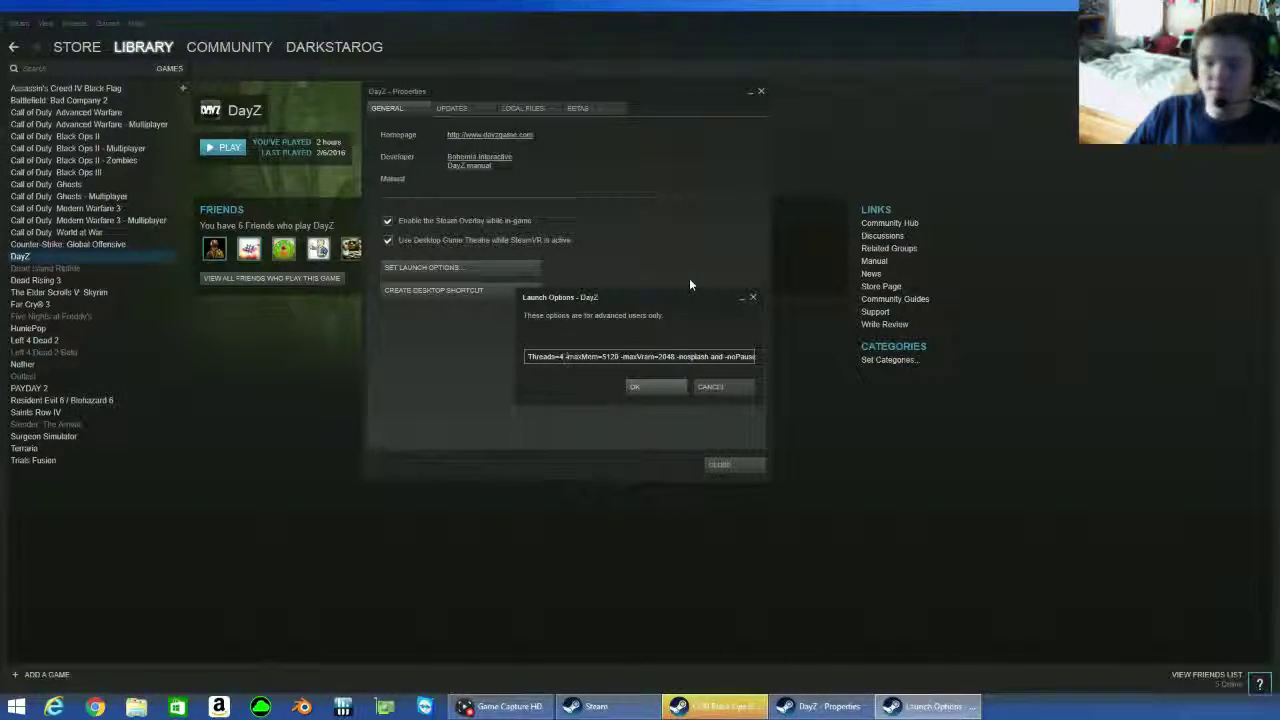
Examine the -maxMem, -maxVram and -nosplash parameters one by one in DayZ's launch options.
{"action": "key", "text": "Right"}
{"action": "key", "text": "Right"}
{"action": "key", "text": "Right"}
{"action": "key", "text": "Right"}
{"action": "key", "text": "Right"}
{"action": "key", "text": "Right"}
{"action": "key", "text": "Right"}
{"action": "key", "text": "Right"}
{"action": "key", "text": "Right"}
{"action": "key", "text": "Right"}
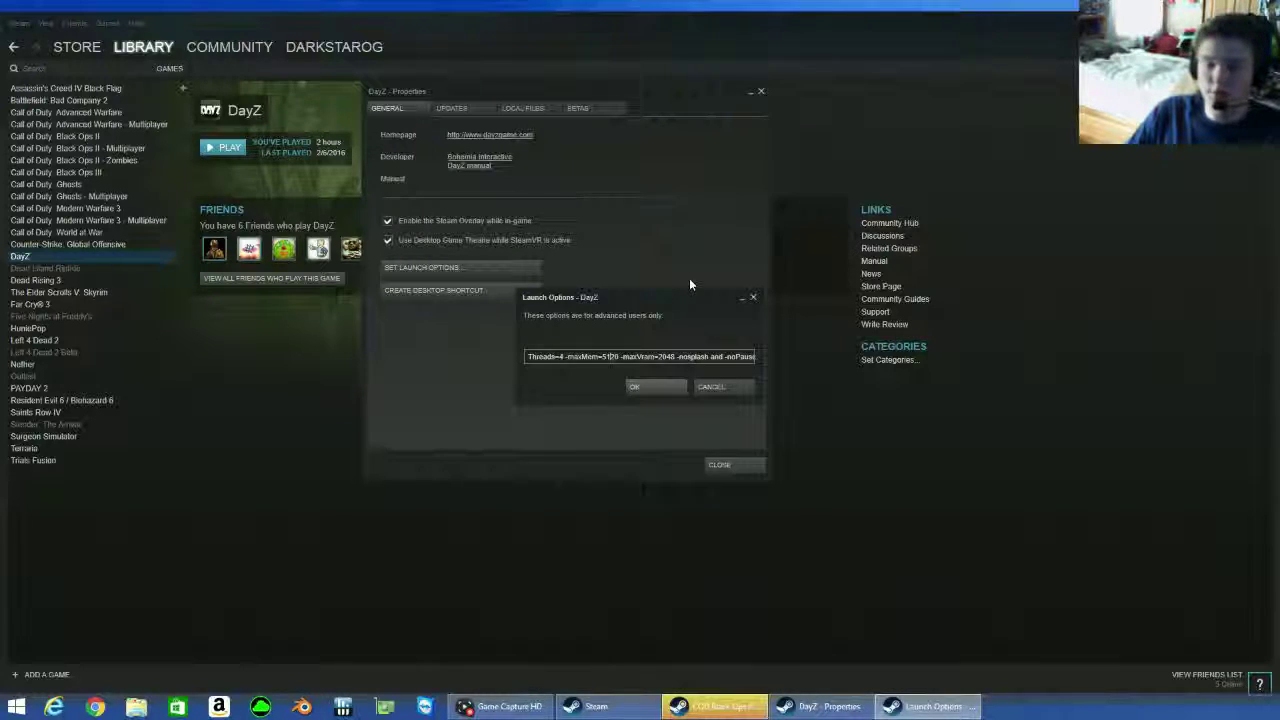
{"action": "key", "text": "Right"}
{"action": "key", "text": "Right"}
{"action": "key", "text": "Right"}
{"action": "key", "text": "Right"}
{"action": "key", "text": "Right"}
{"action": "key", "text": "Right"}
{"action": "key", "text": "Right"}
{"action": "key", "text": "Right"}
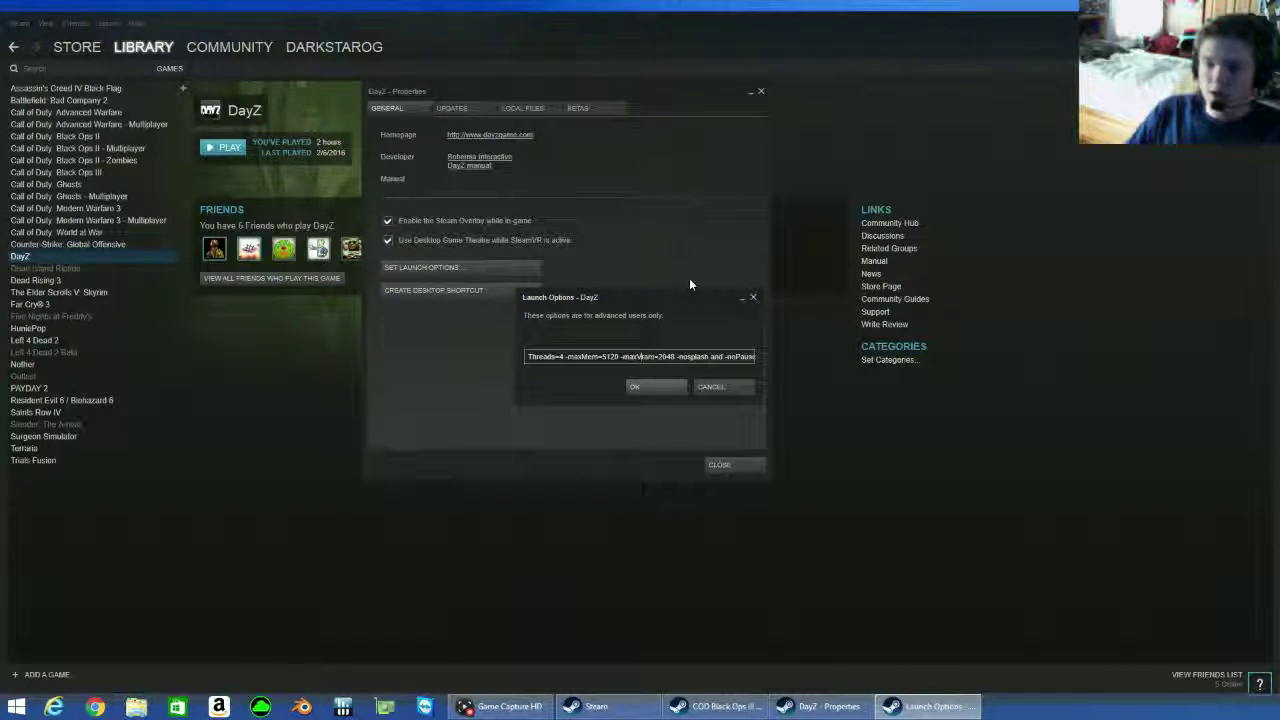
{"action": "key", "text": "Right"}
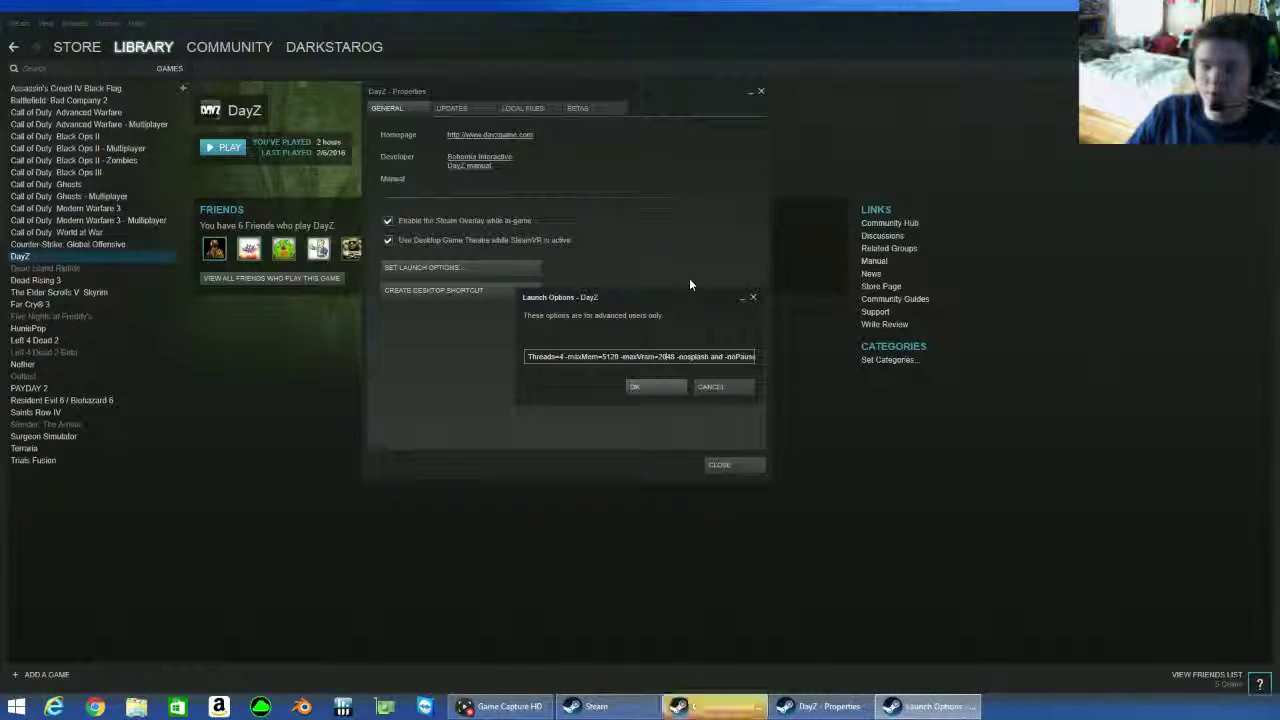
{"action": "key", "text": "Right"}
{"action": "key", "text": "Right"}
{"action": "key", "text": "Right"}
{"action": "key", "text": "Right"}
{"action": "key", "text": "Right"}
{"action": "key", "text": "Right"}
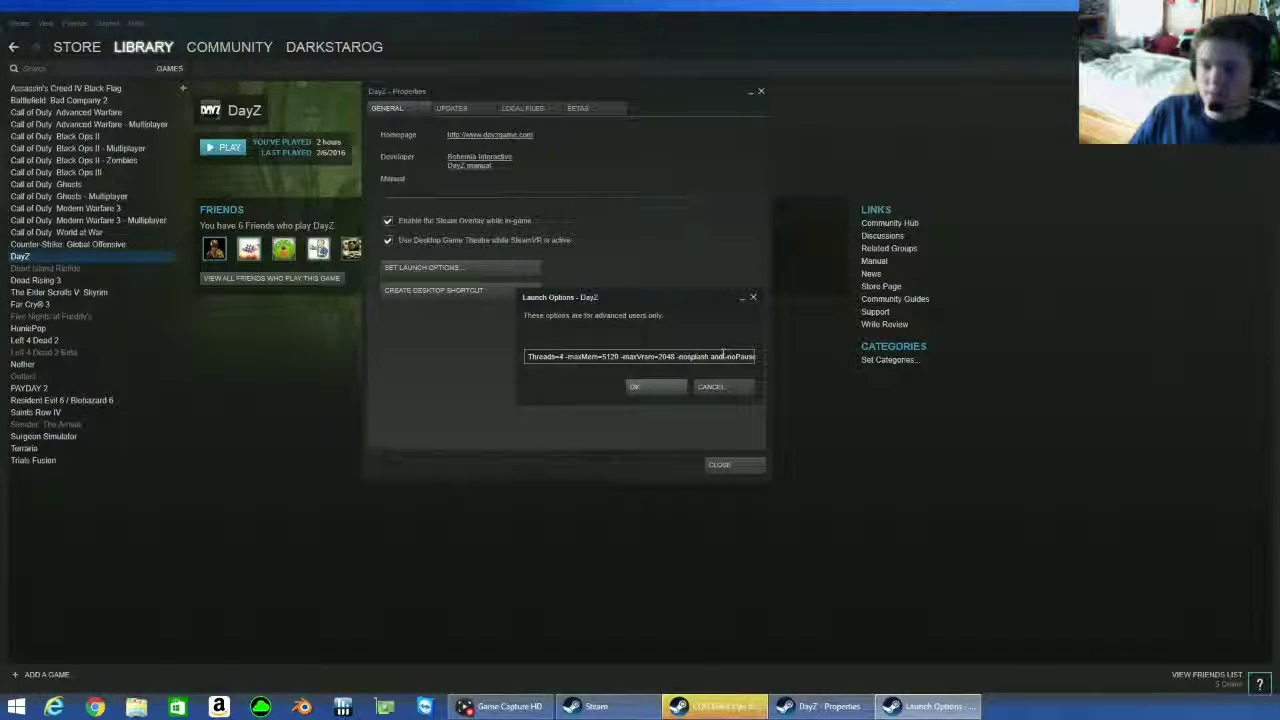
Remove the word "and" between -nosplash and -noPause in DayZ's launch options and save the change.
{"action": "key", "text": "BackSpace"}
{"action": "key", "text": "BackSpace"}
{"action": "key", "text": "BackSpace"}
{"action": "key", "text": "BackSpace"}
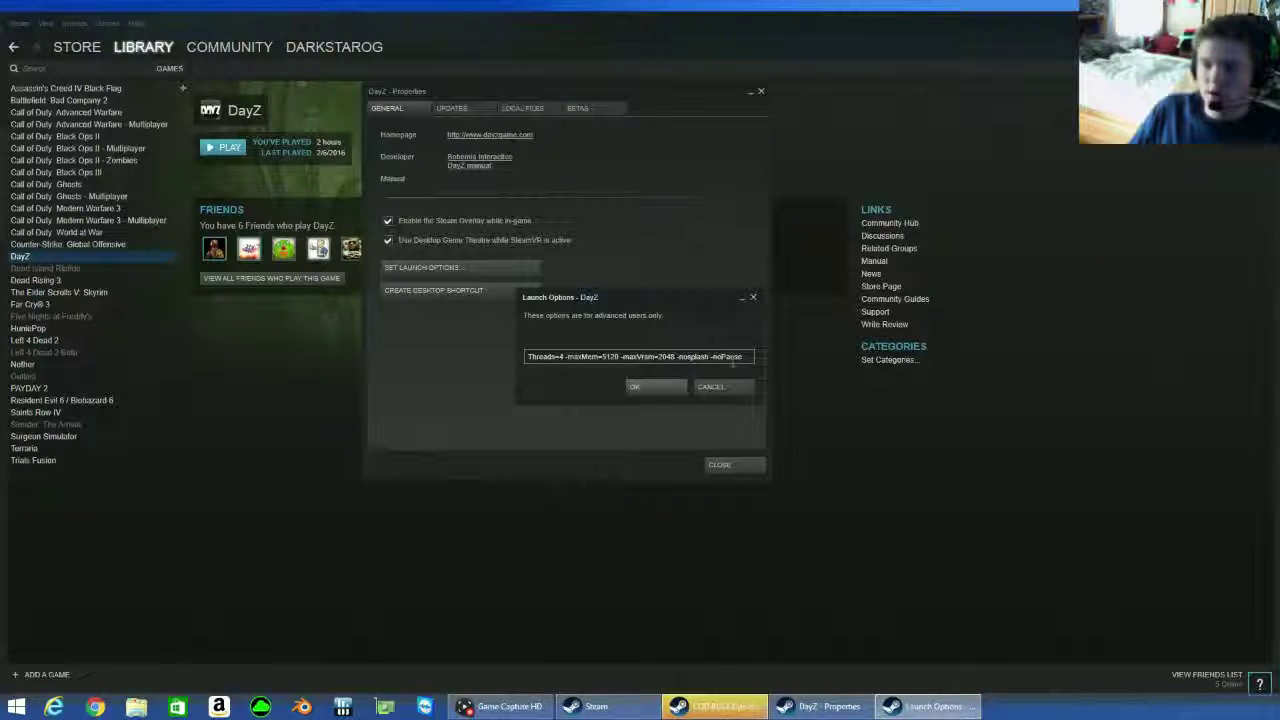
{"action": "left_click", "coordinate": [678, 386]}
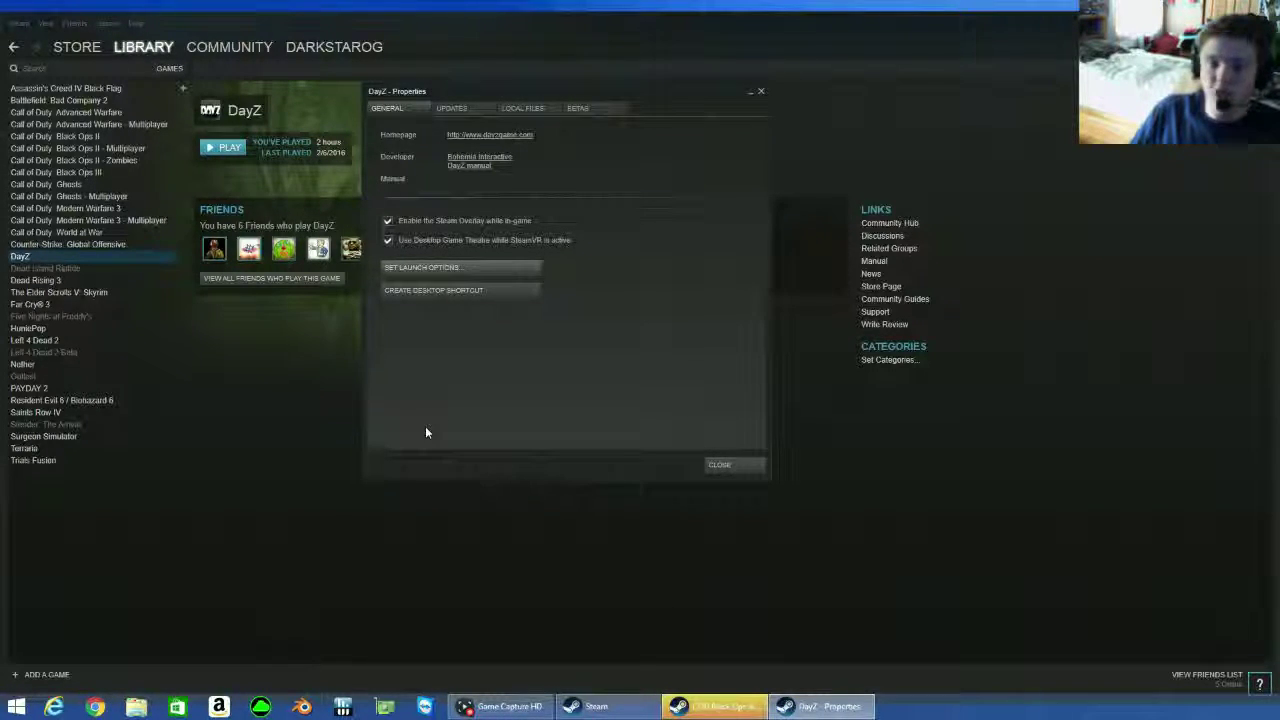
Close the DayZ properties dialog and the main Steam window.
{"action": "left_click", "coordinate": [720, 463]}
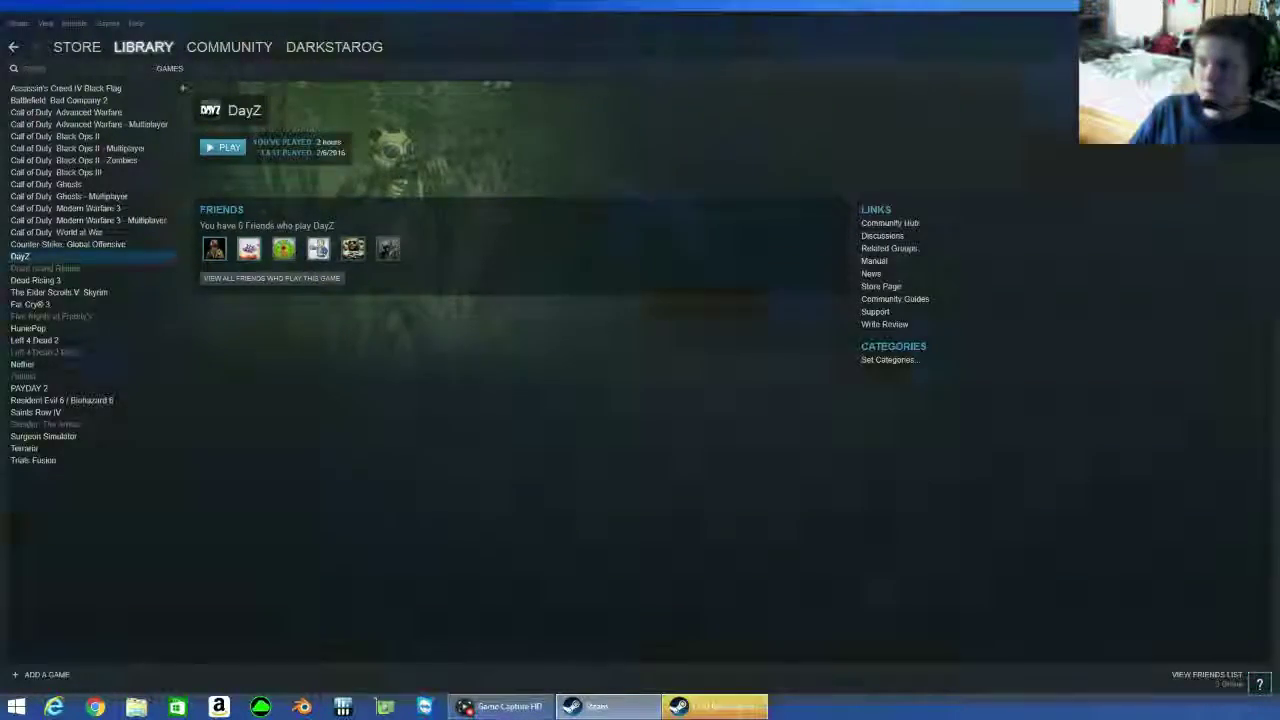
{"action": "left_click", "coordinate": [1268, 18]}
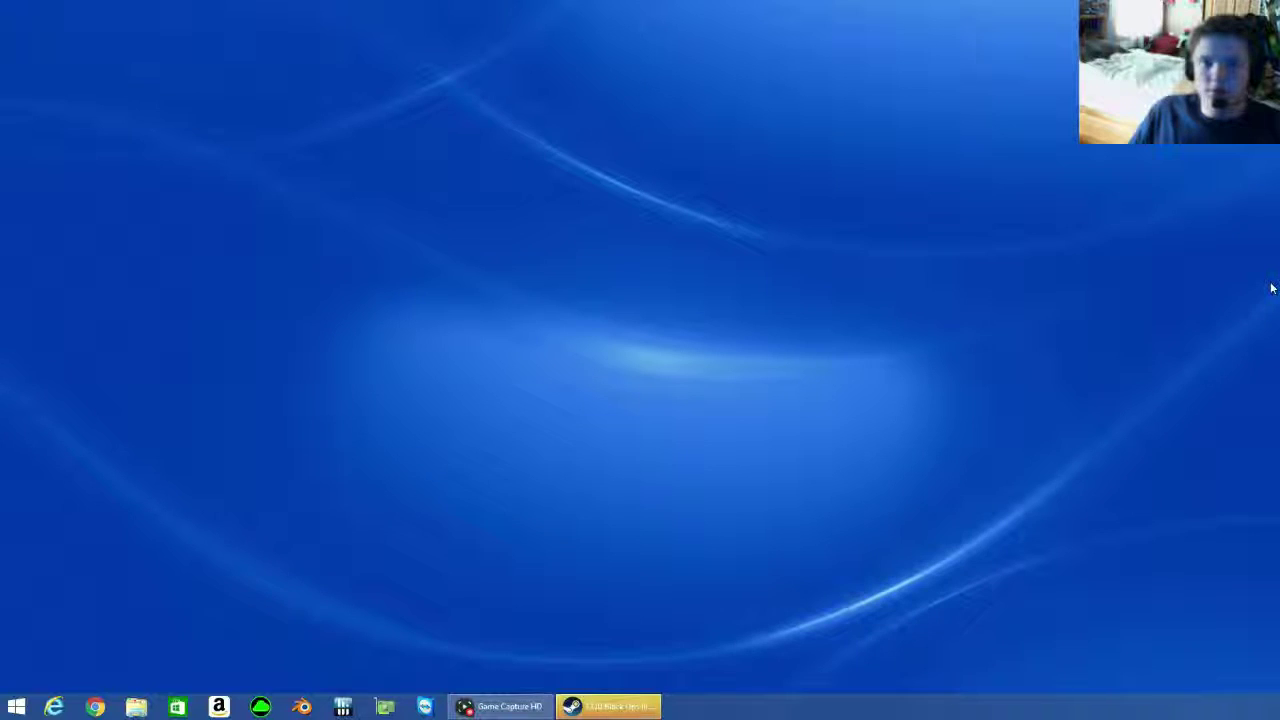